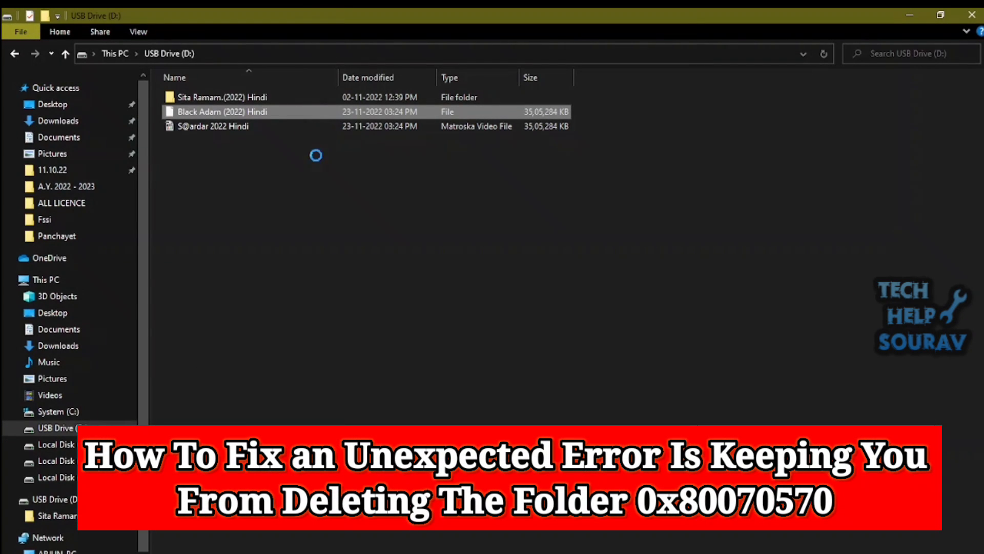
# - Permanently delete 'Black Adam (2022) Hindi', retrying when the deletion fails
pyautogui.rightClick(350, 368)
pyautogui.click(350, 327)
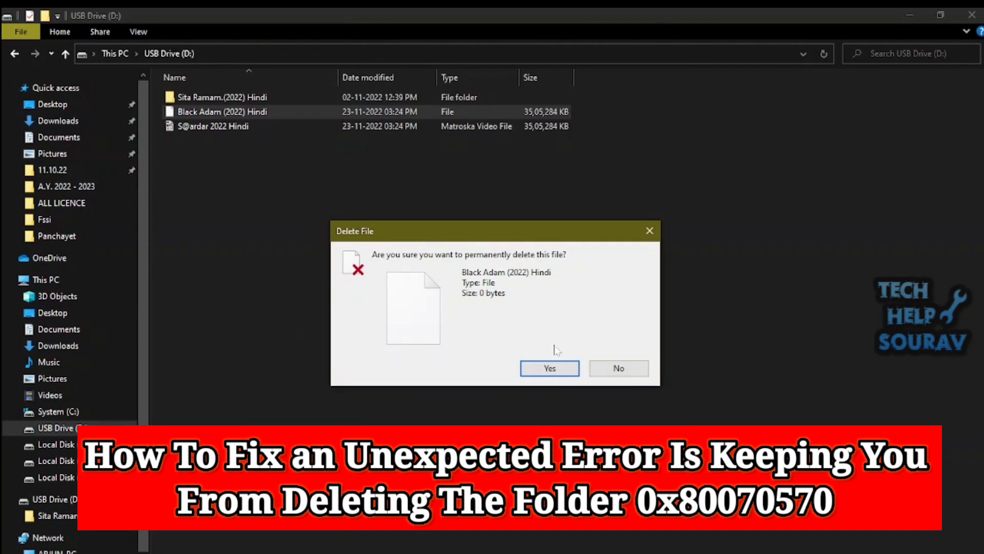
pyautogui.click(551, 370)
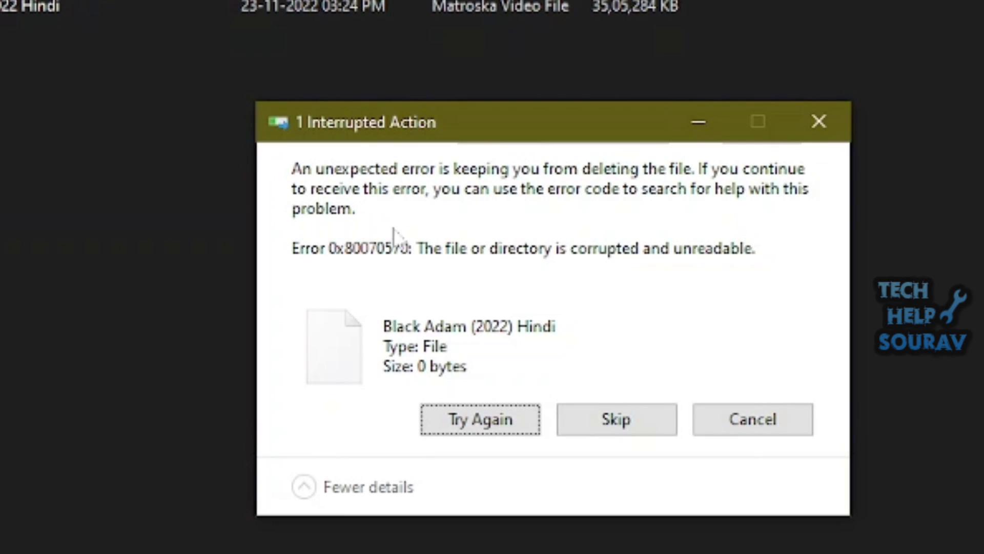
pyautogui.click(479, 419)
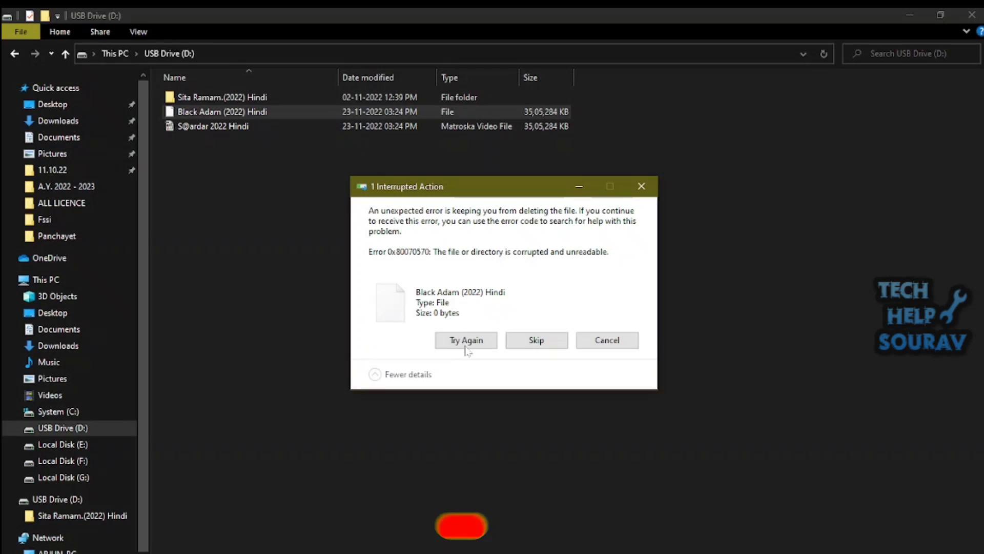
pyautogui.click(467, 340)
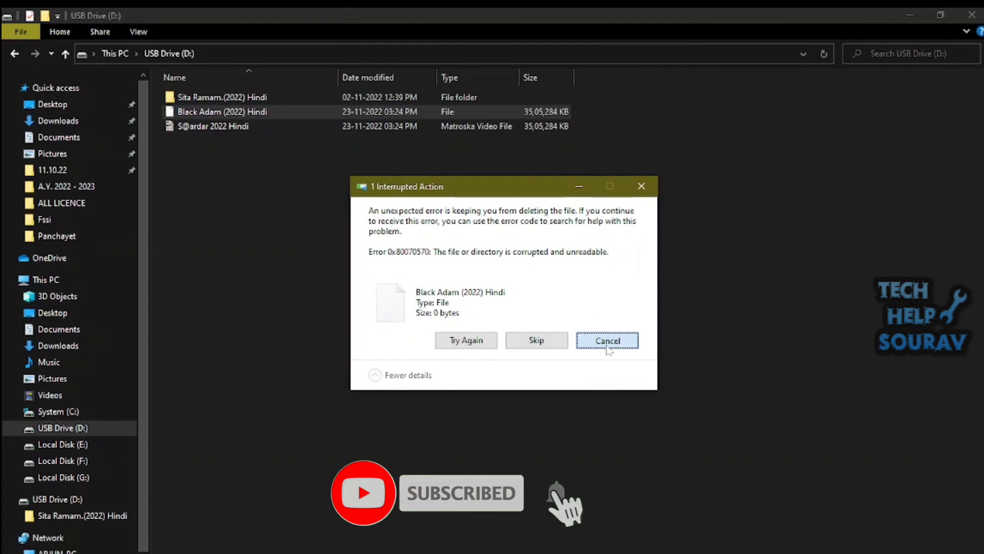
# - Abandon the failed deletion and bring up the Start menu's restart and shutdown options
pyautogui.click(607, 340)
pyautogui.click(45, 279)
pyautogui.click(8, 543)
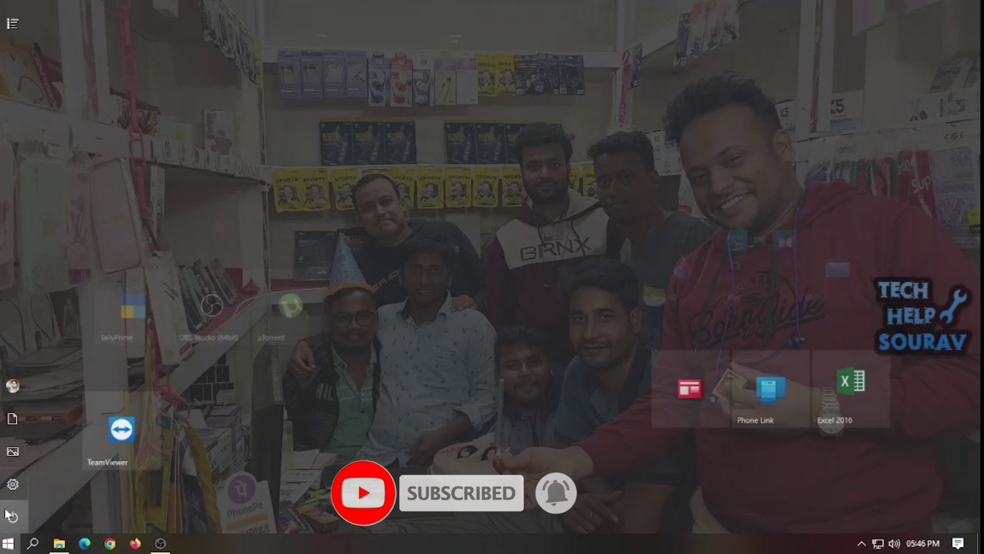
pyautogui.click(11, 516)
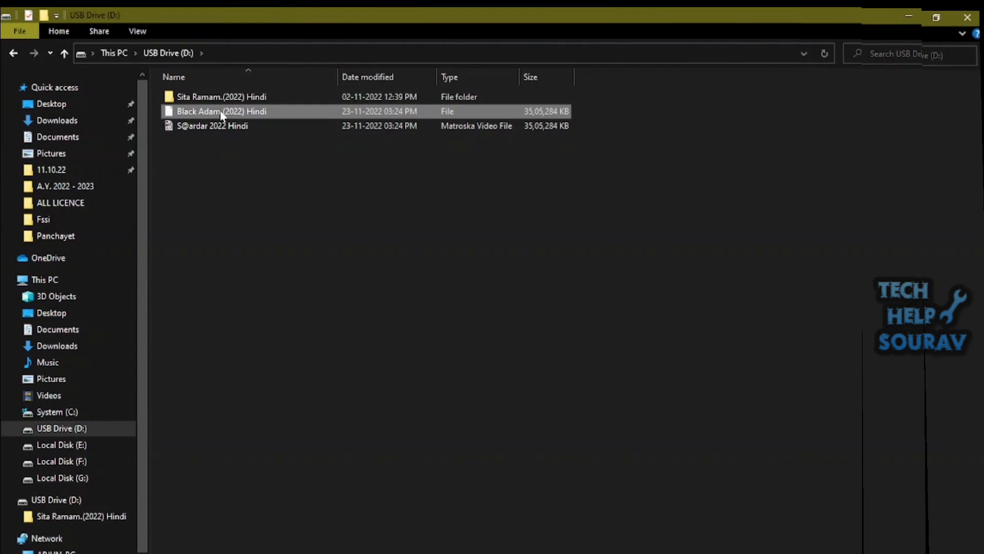
# - Try permanently deleting 'Black Adam (2022) Hindi' again and dismiss the corrupted-file error
pyautogui.rightClick(220, 111)
pyautogui.click(292, 330)
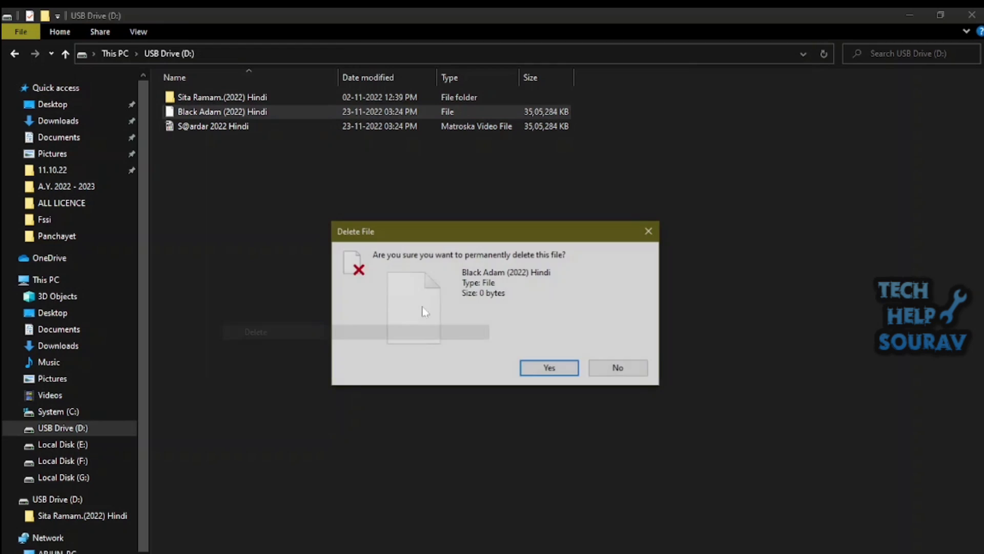
pyautogui.click(547, 365)
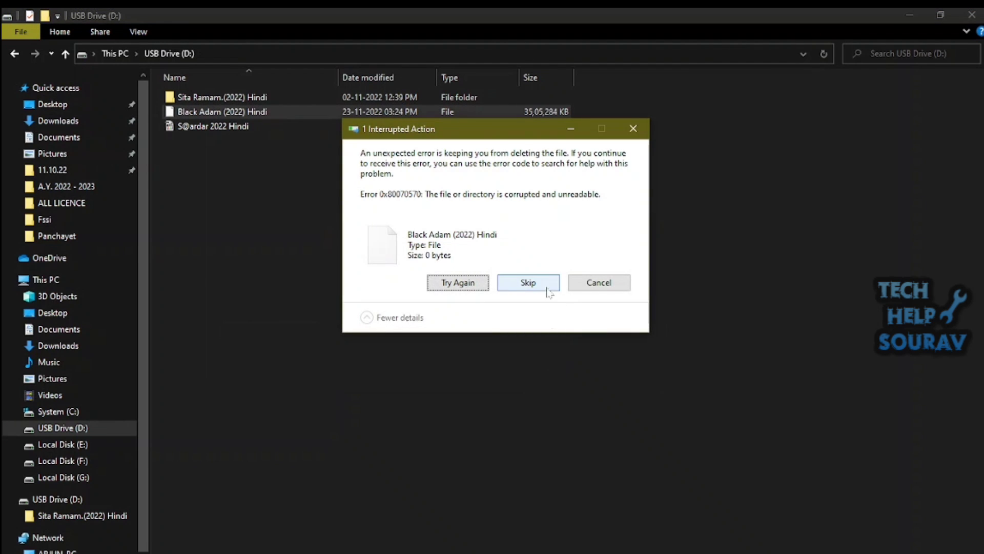
pyautogui.click(598, 282)
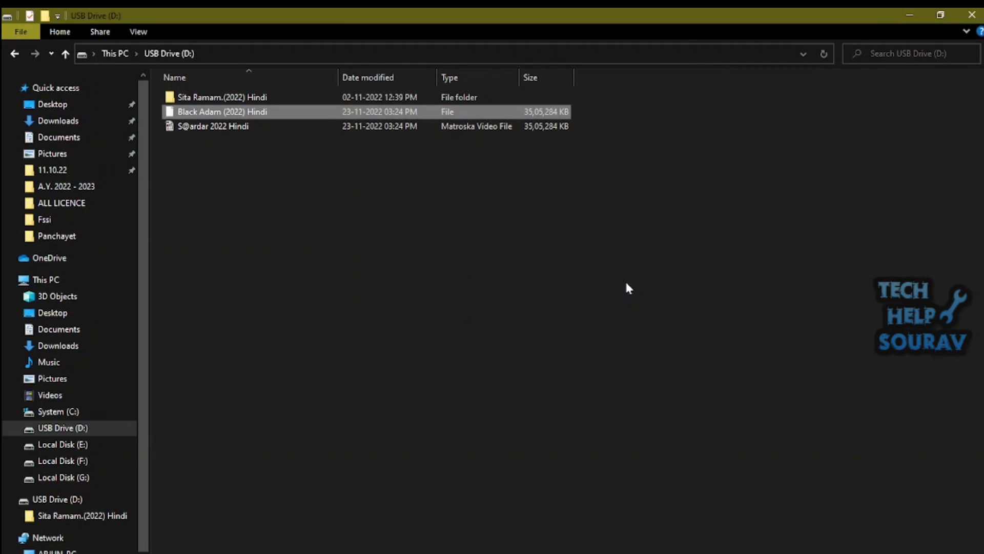
# - Delete the file once more and move the 0x80070570 error dialog aside
pyautogui.rightClick(201, 114)
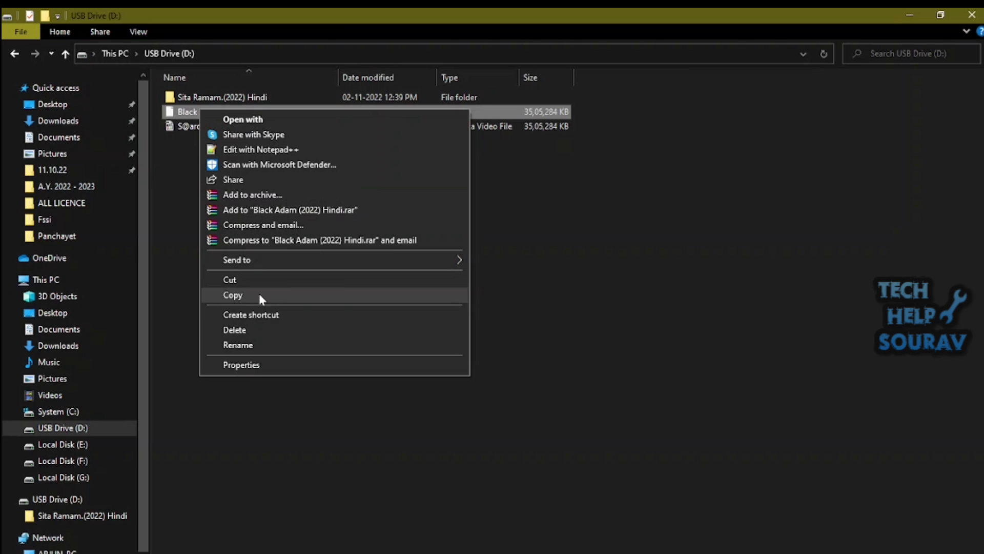
pyautogui.click(254, 331)
pyautogui.click(549, 367)
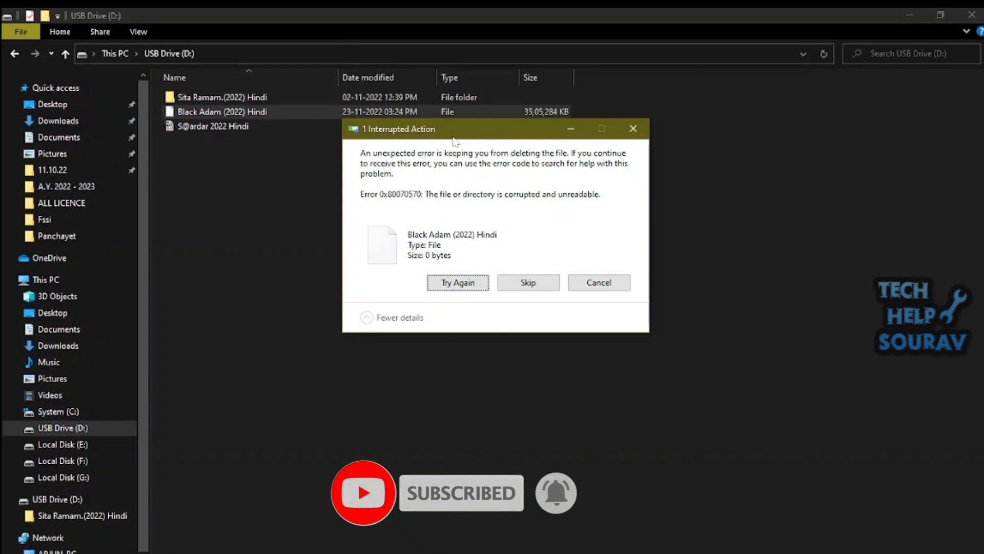
pyautogui.moveTo(456, 140); pyautogui.dragTo(465, 203)
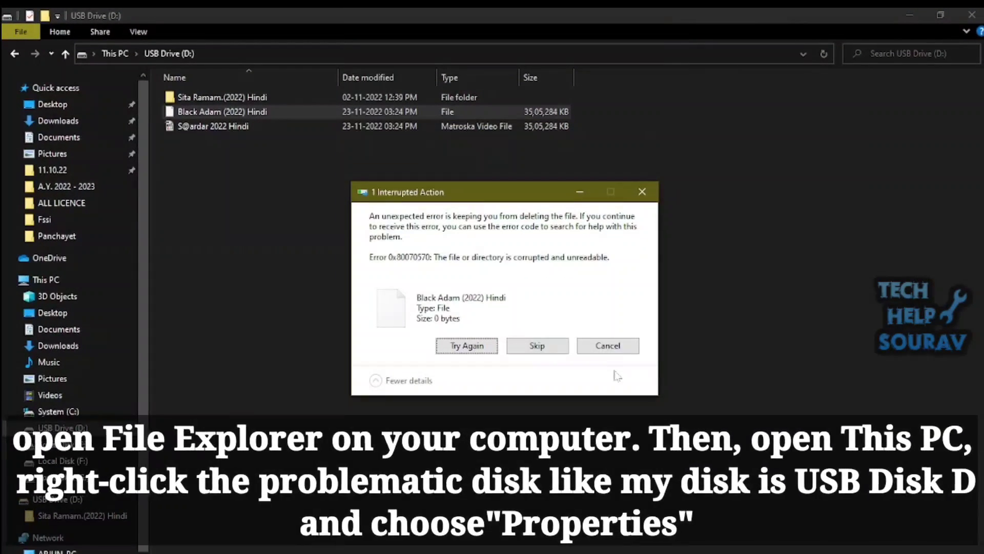
# - Dismiss the deletion error and open USB Drive (D:) Properties from This PC
pyautogui.click(608, 346)
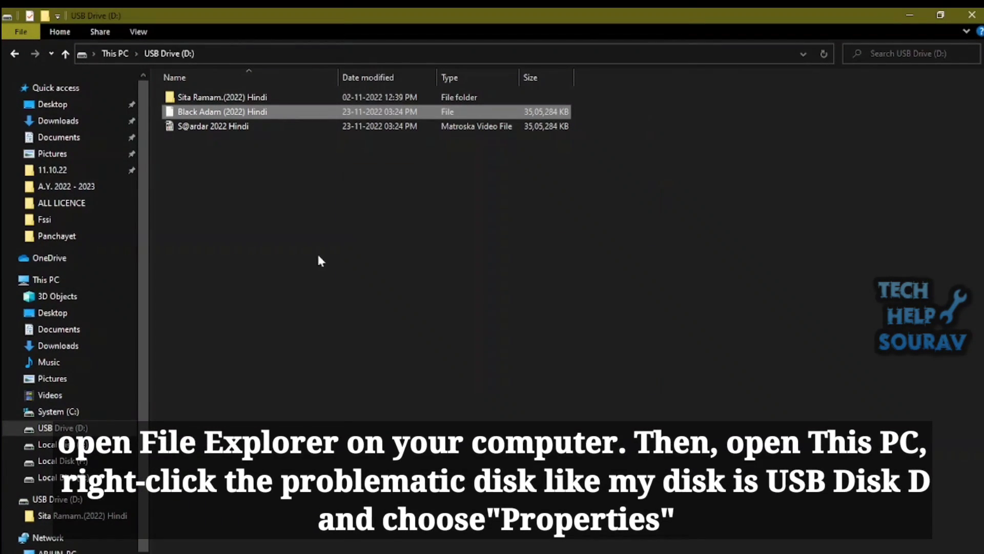
pyautogui.click(14, 55)
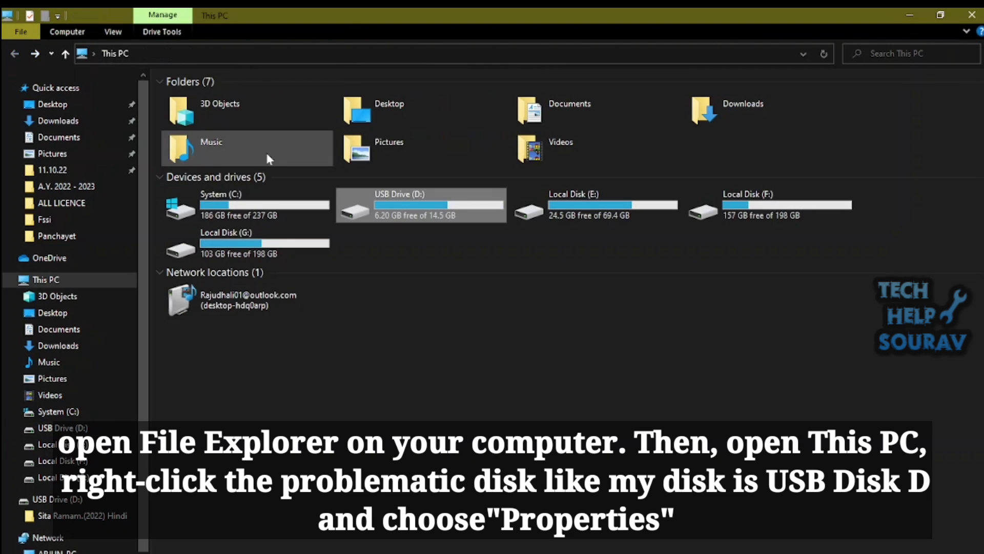
pyautogui.rightClick(433, 203)
pyautogui.click(473, 541)
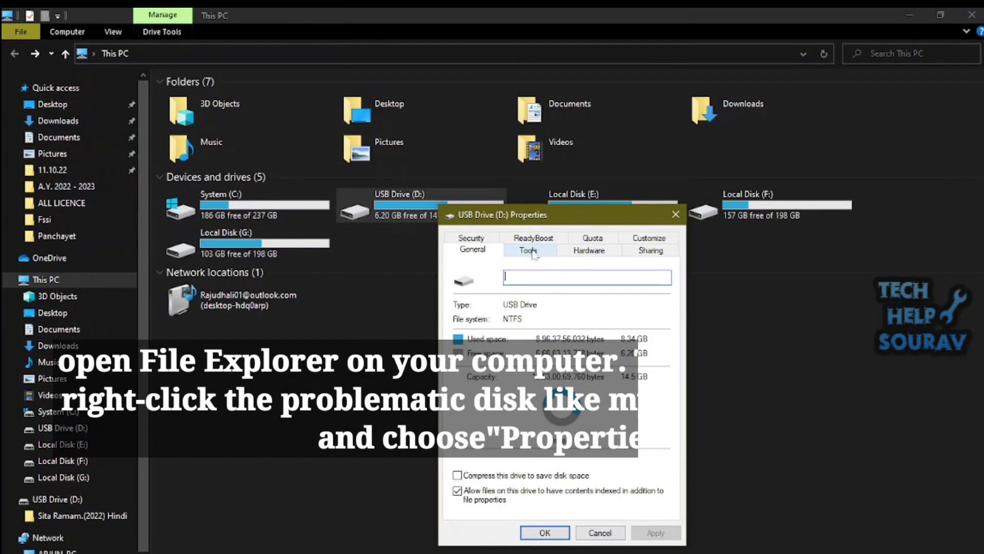
# - Check and repair USB Drive (D:) for file system errors, then dismiss the success message
pyautogui.click(528, 250)
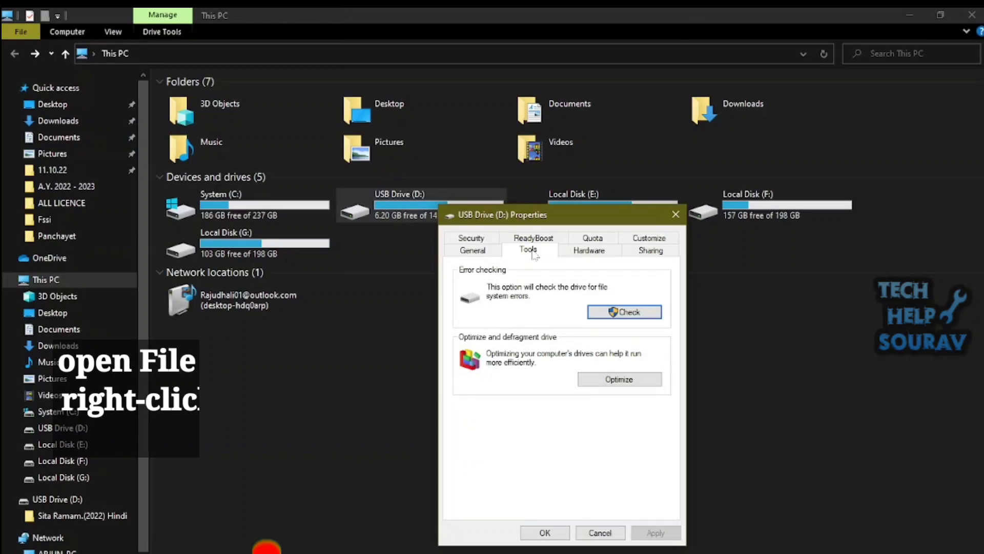
pyautogui.click(631, 312)
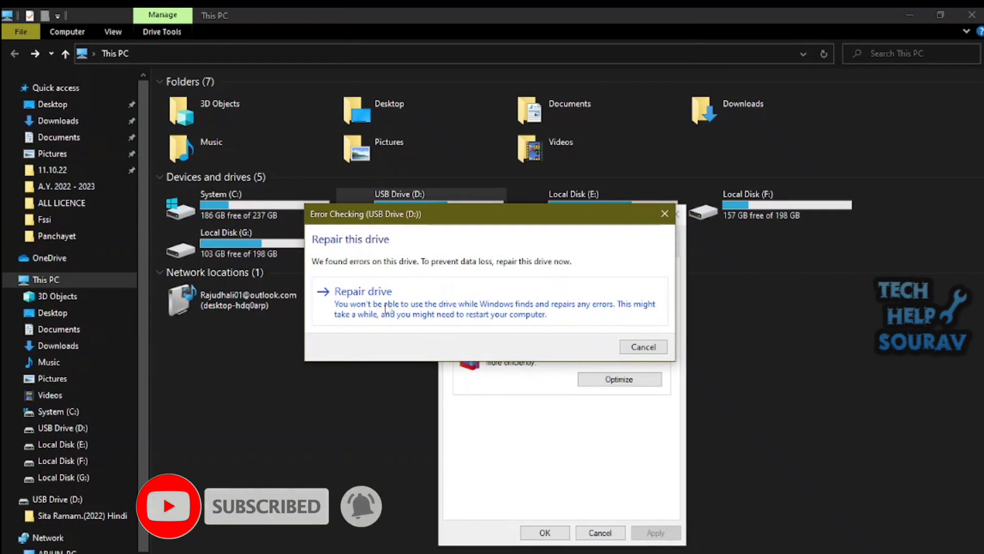
pyautogui.click(408, 307)
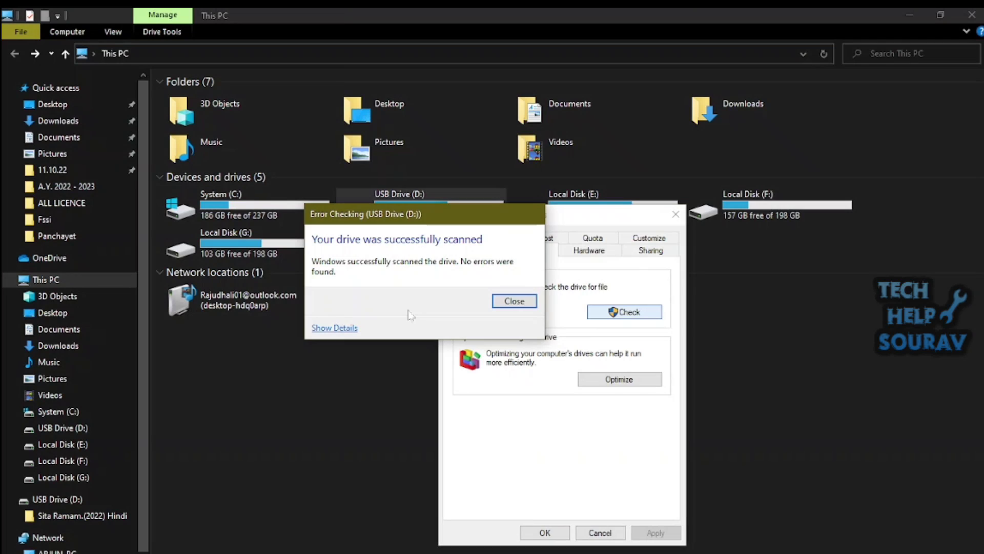
pyautogui.click(514, 301)
# - Close the drive properties and permanently delete the 'Black Adam (2022) Hindi' folder from USB Drive (D:)
pyautogui.click(600, 533)
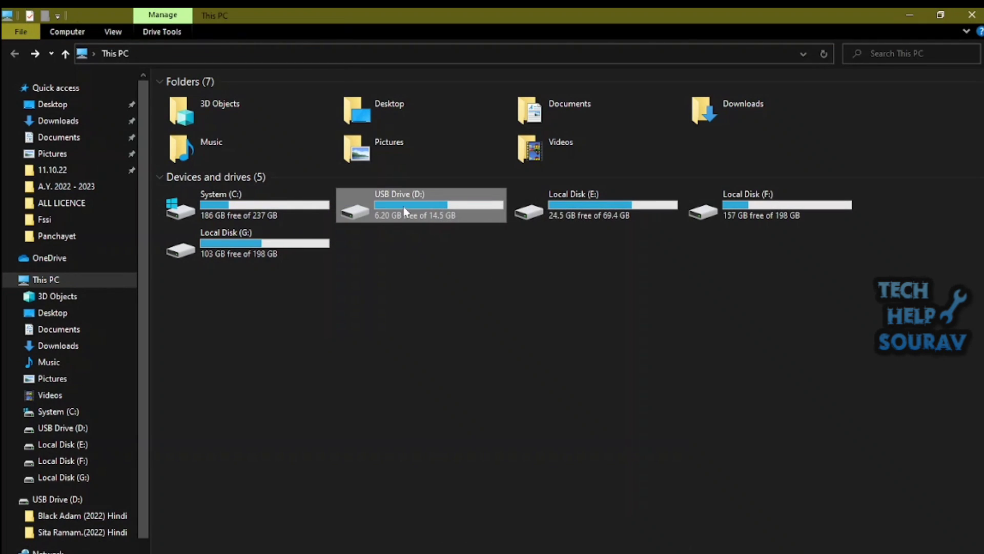
pyautogui.doubleClick(436, 215)
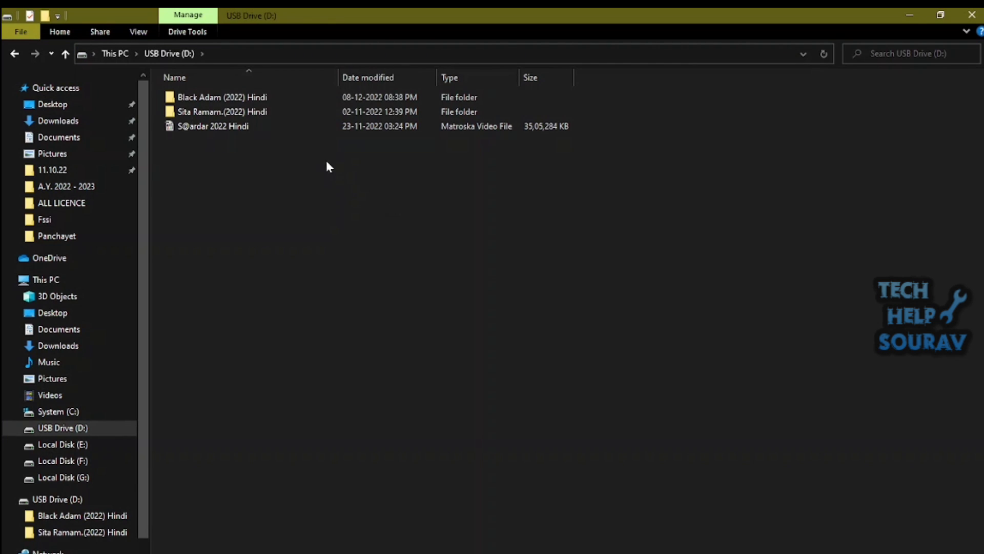
pyautogui.click(234, 97)
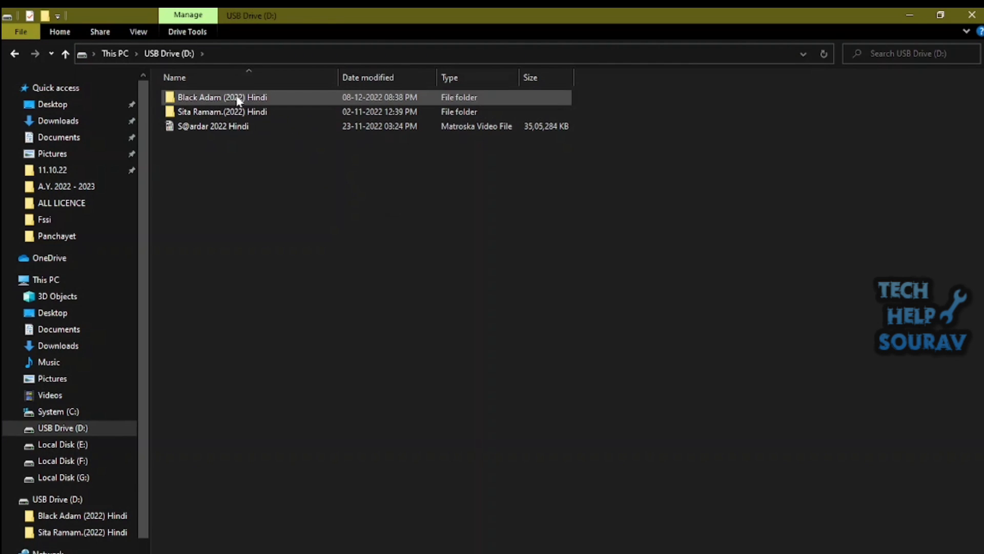
pyautogui.rightClick(286, 101)
pyautogui.click(319, 418)
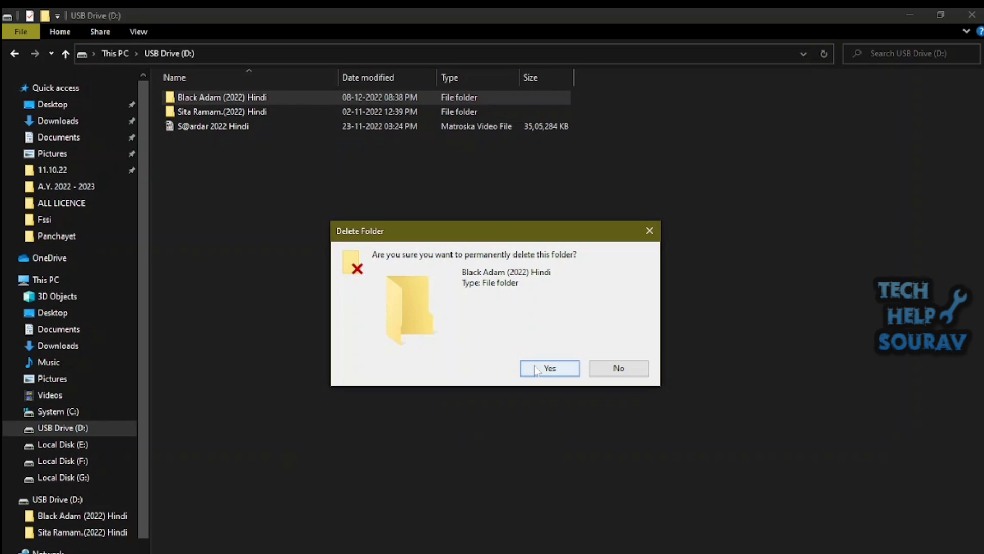
pyautogui.click(549, 369)
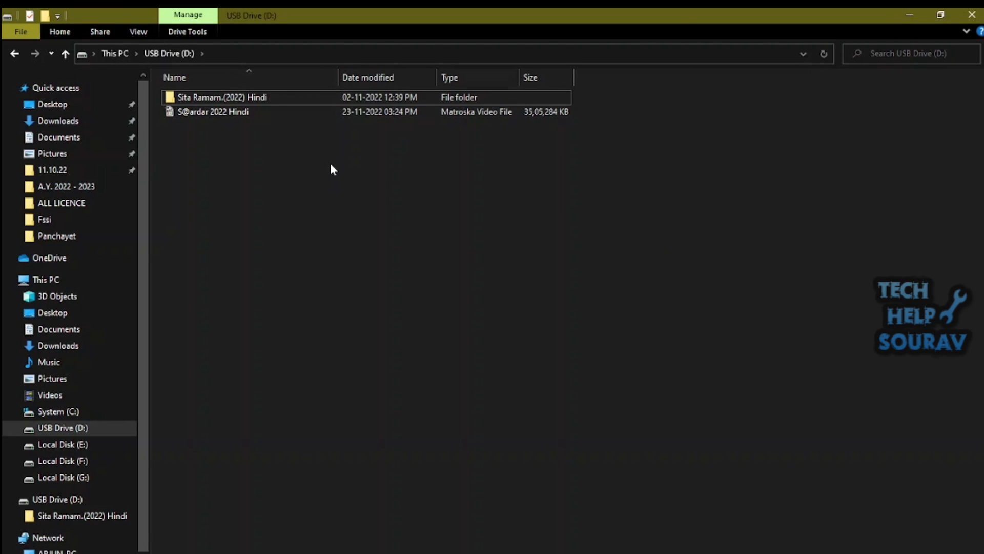